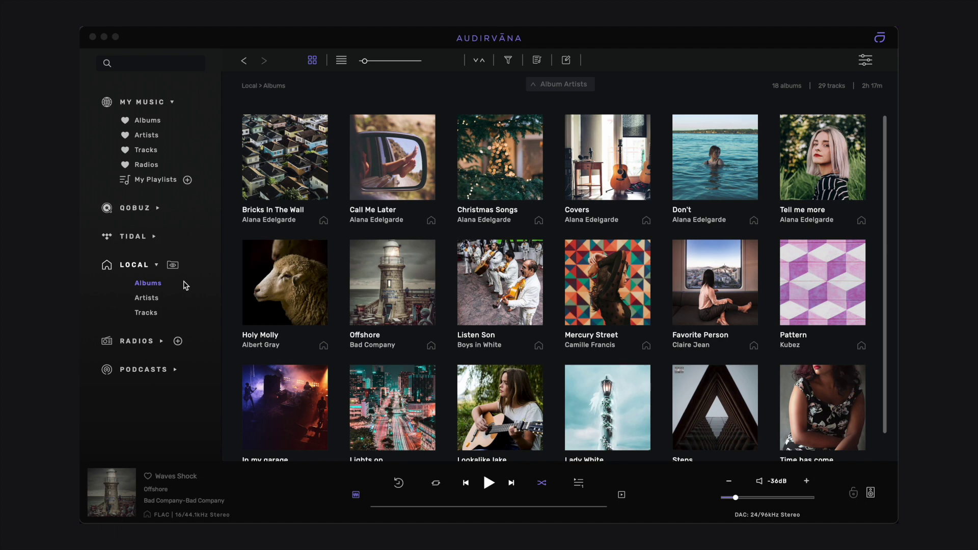
Create a playlist from the first three local tracks, 223B, Sunscreen and All I Want for Christmas is You (Cover), keeping the default name.
click(156, 312)
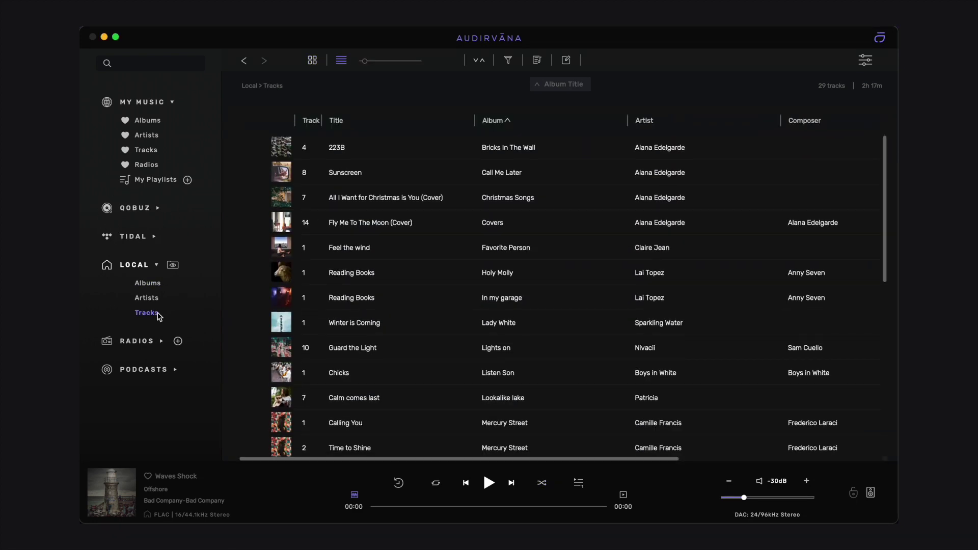
click(357, 154)
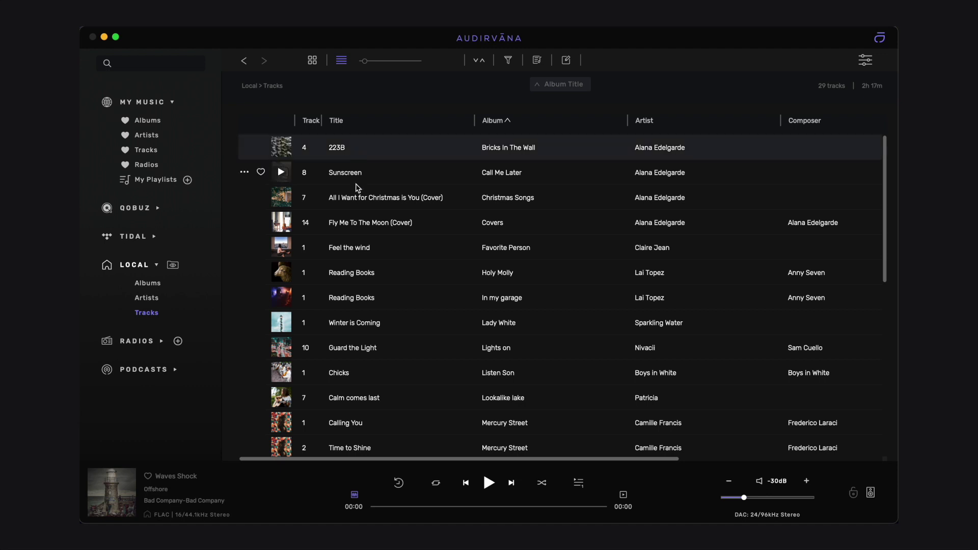
shift+click(359, 209)
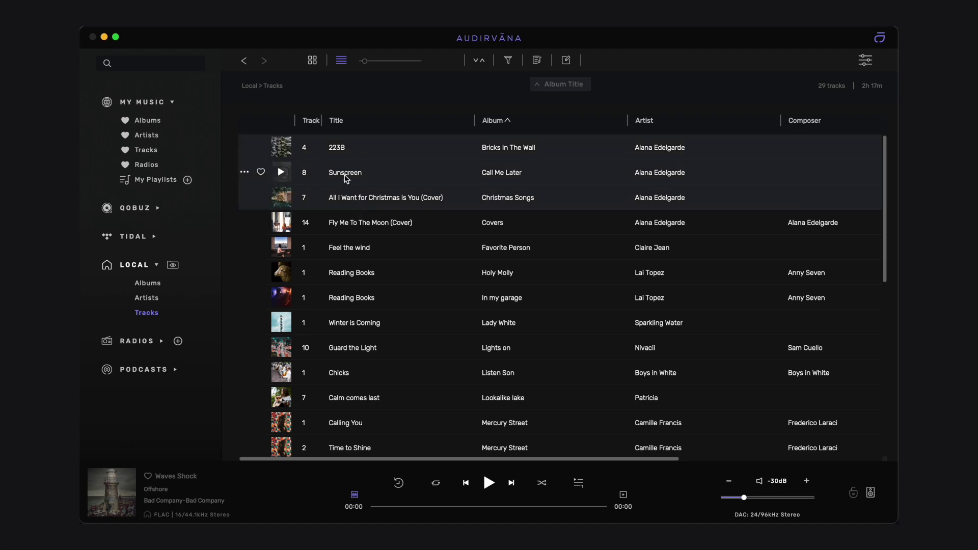
drag(343, 179, 163, 182)
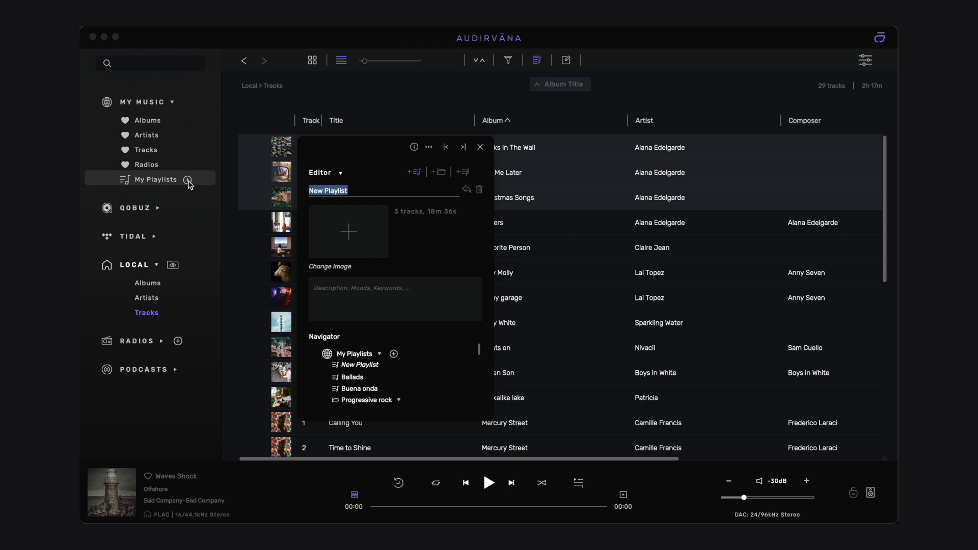
key(Return)
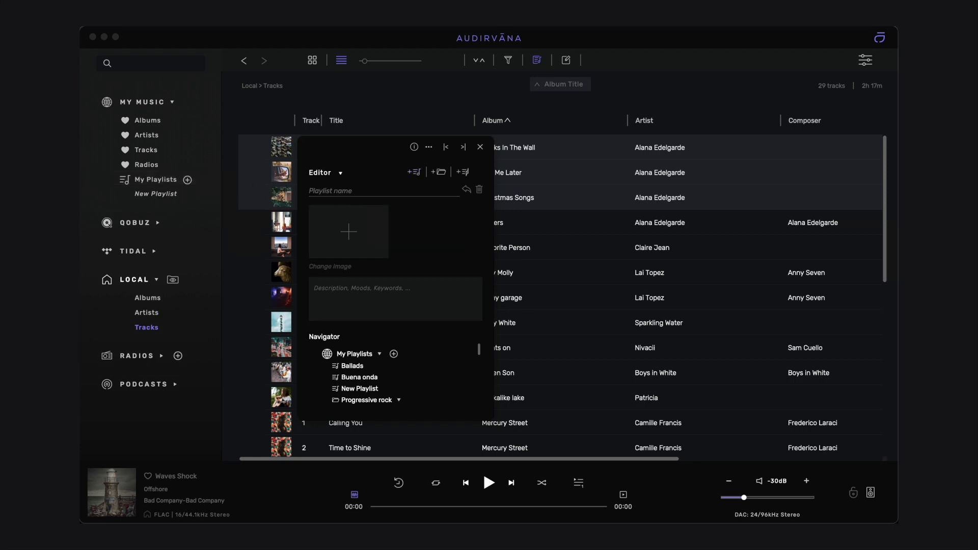
Rename the new playlist "Late 70s" and enter "Music" as its description.
click(374, 393)
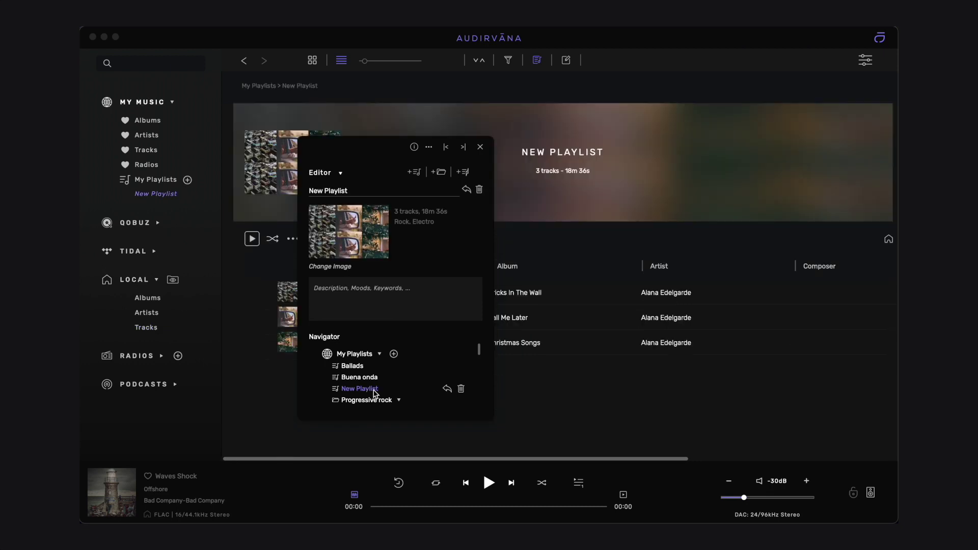
triple_click(367, 190)
text(Late 70s)
click(333, 291)
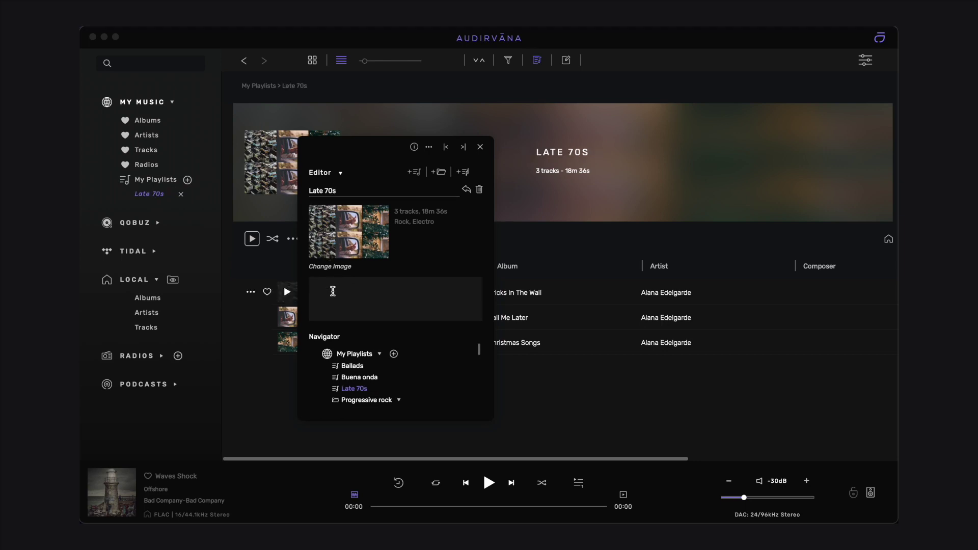
text(Music)
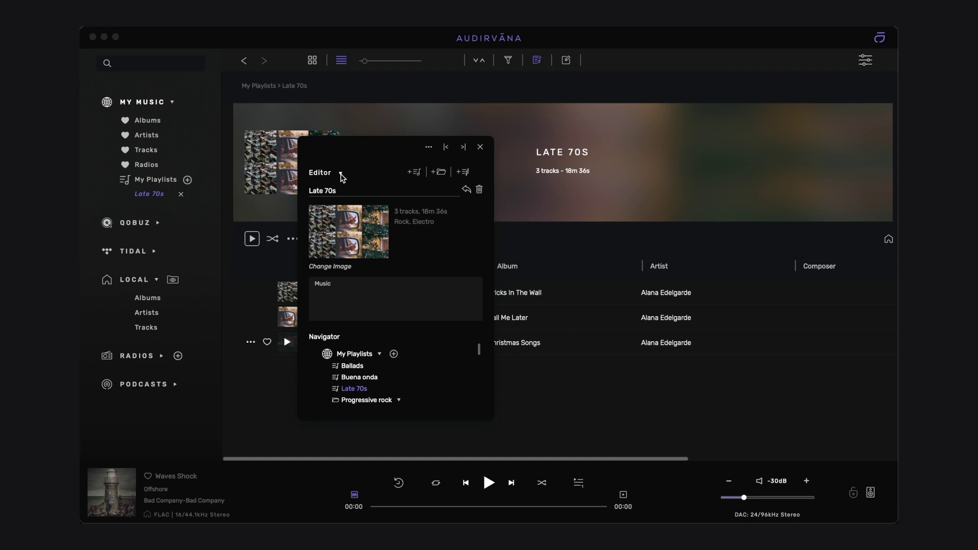
Collapse the playlist editor and add an empty playlist under Qobuz with the default name, closing the playlist window.
click(341, 175)
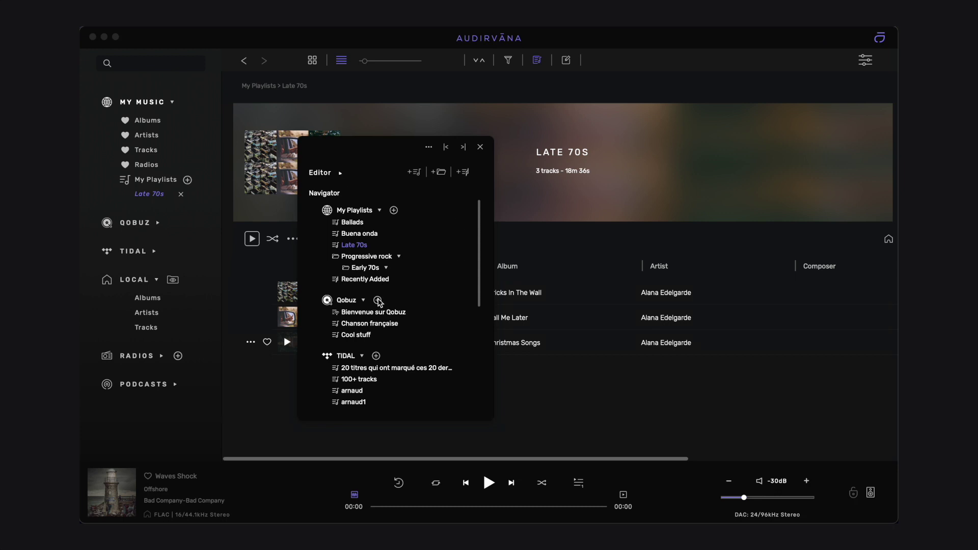
click(378, 300)
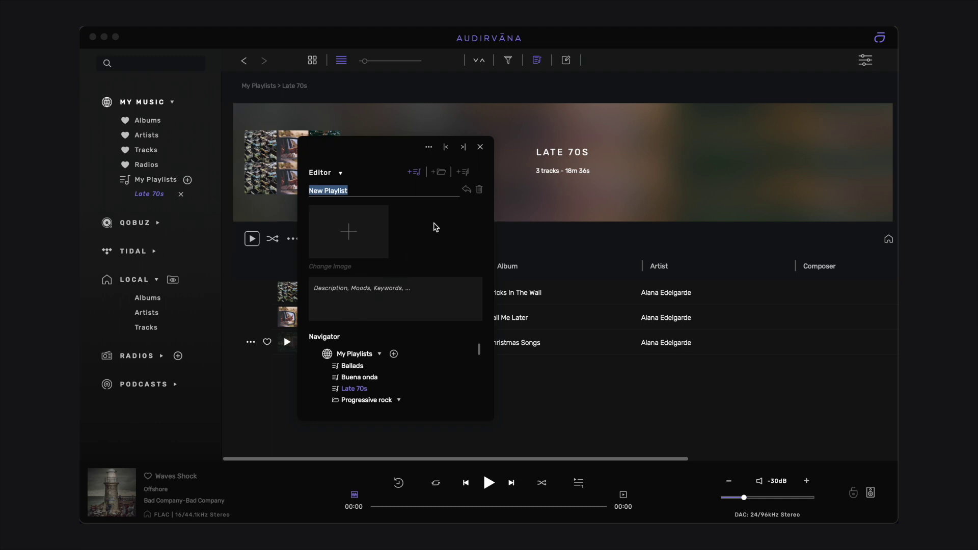
click(481, 148)
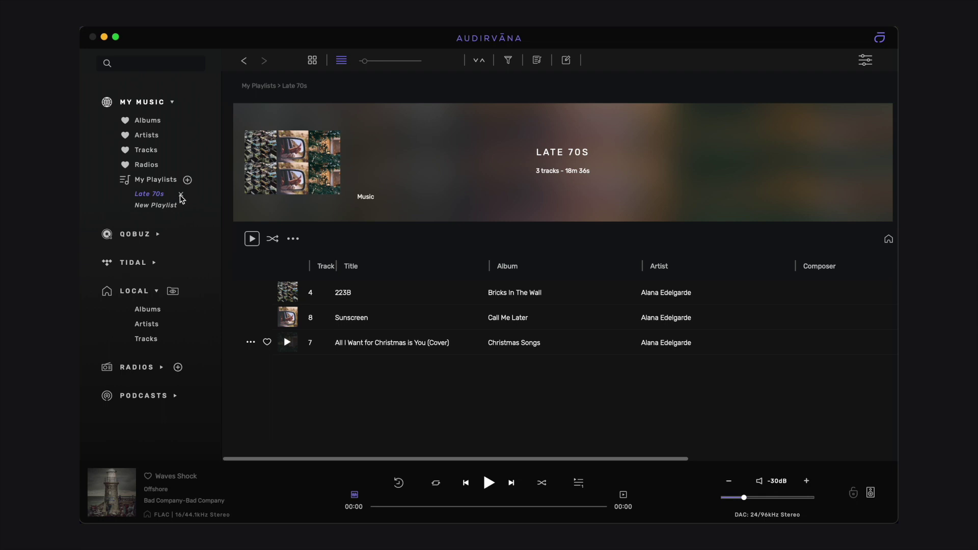
Remove Late 70s from the recent playlists and pin Buena onda and Late 70s as sidebar shortcuts.
click(180, 194)
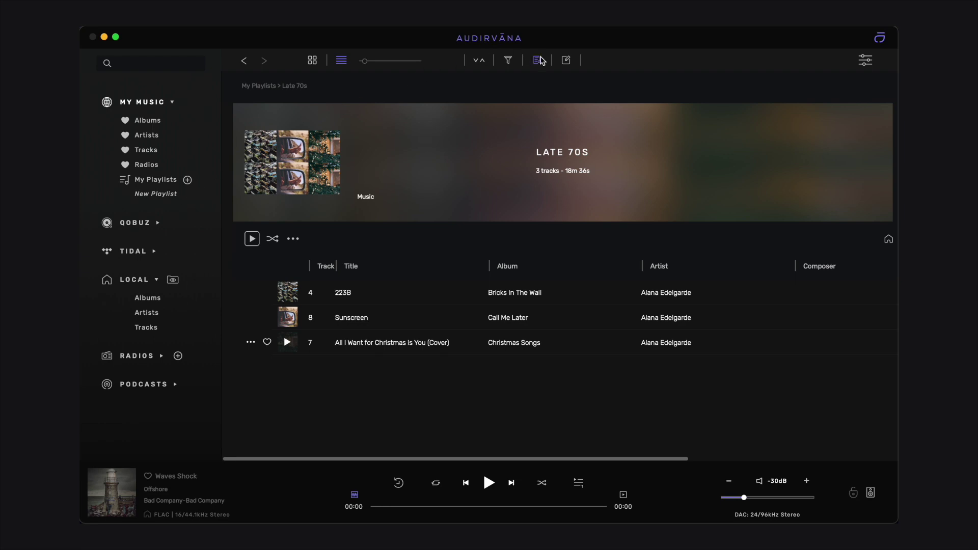
click(537, 59)
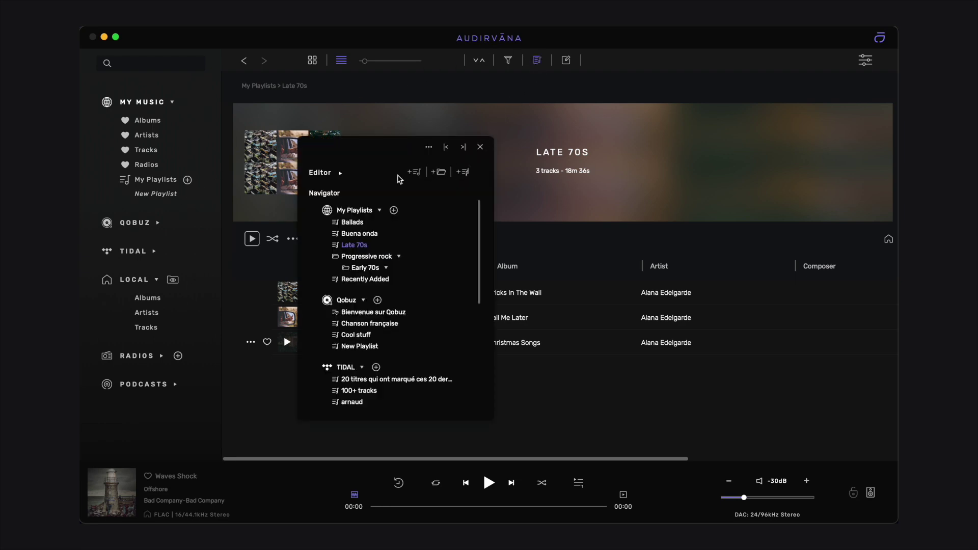
click(448, 246)
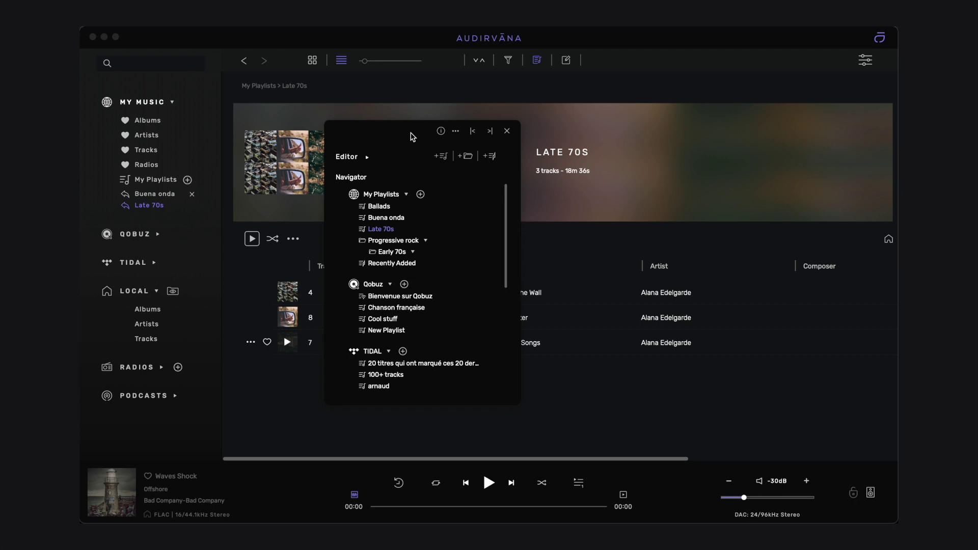
Dock the floating playlist window beside the sidebar and make it slightly narrower.
click(473, 134)
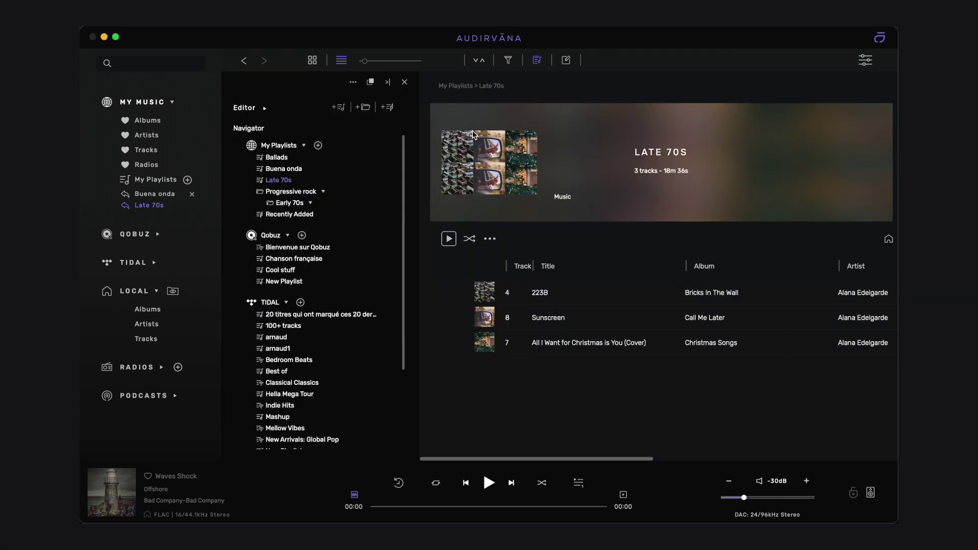
drag(418, 178, 393, 181)
Show the local tracks and add Sunscreen to the Late 70s playlist in the navigator.
click(153, 340)
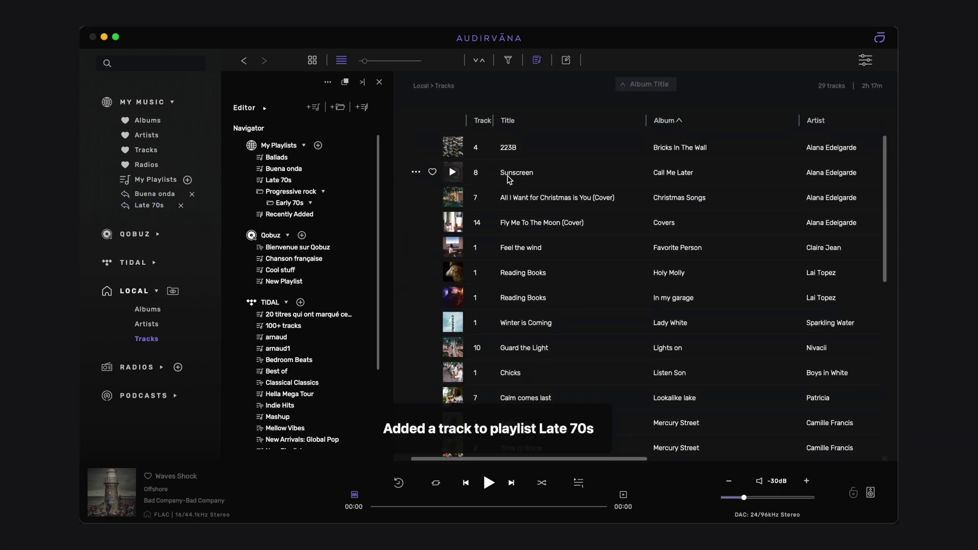
drag(507, 179, 299, 185)
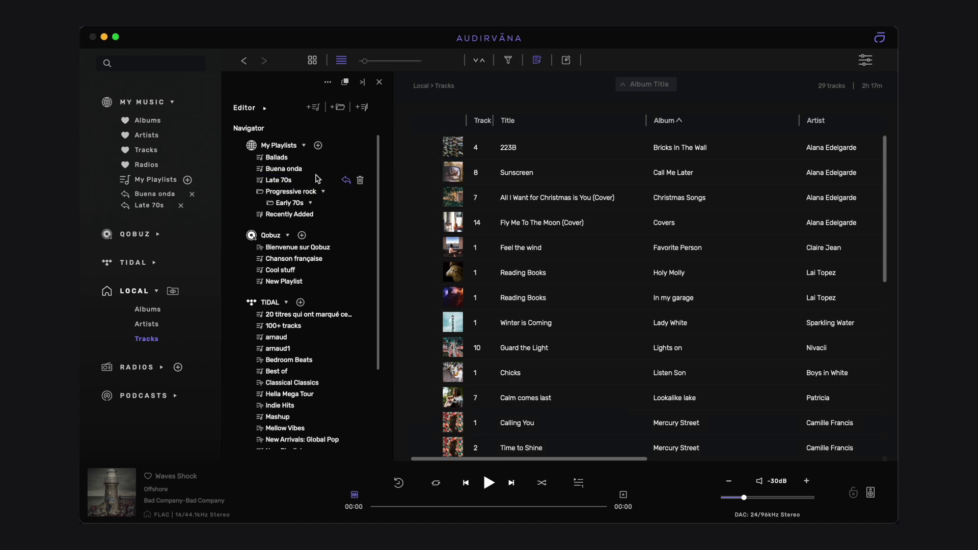
Add the track Sunscreen to the Ballads playlist through the track's own options.
mouse_move(431, 174)
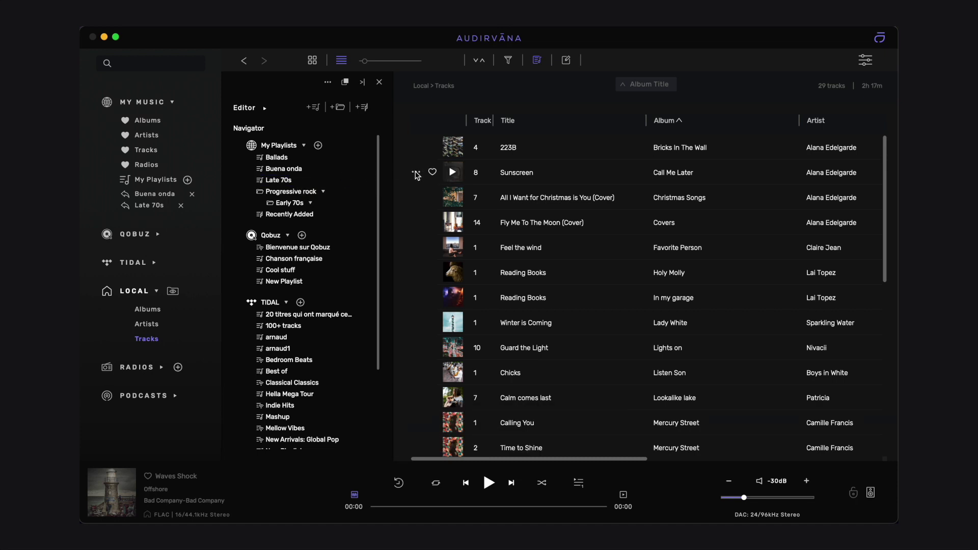
click(415, 173)
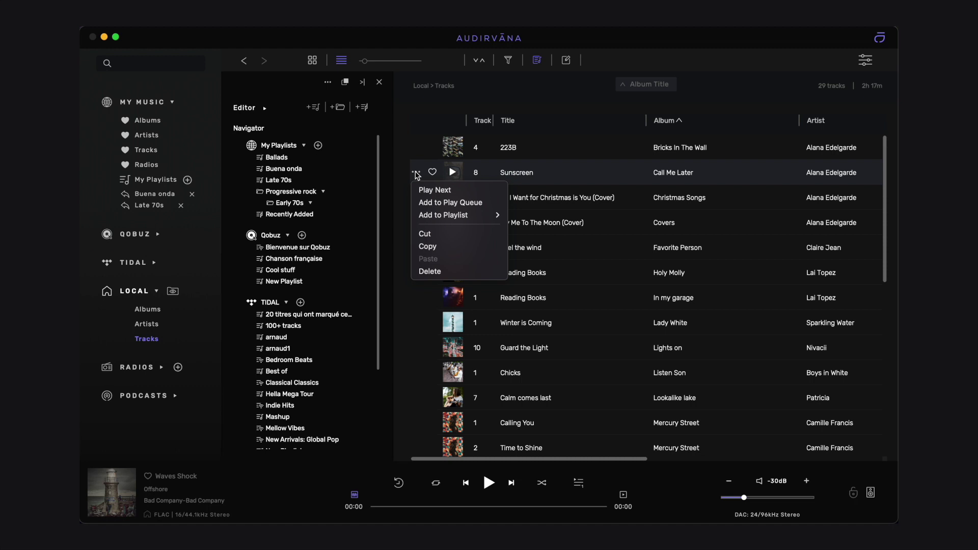
mouse_move(437, 215)
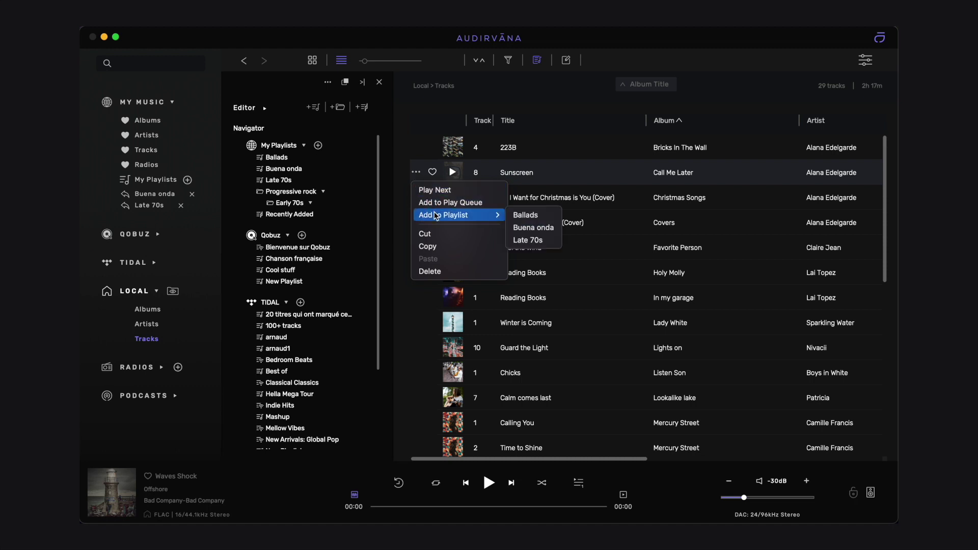
click(524, 216)
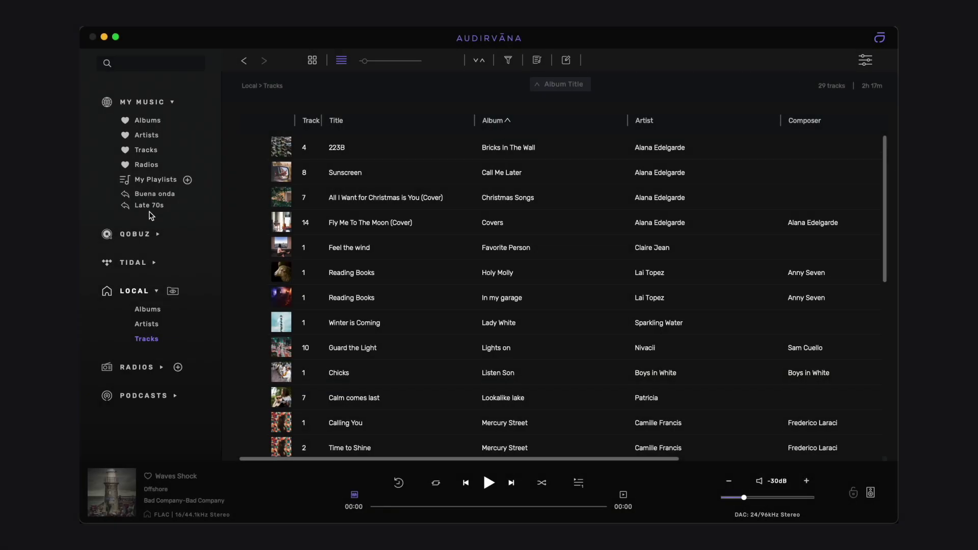
Look through the overview of own, Qobuz and TIDAL playlists and open the Ballads playlist.
click(154, 181)
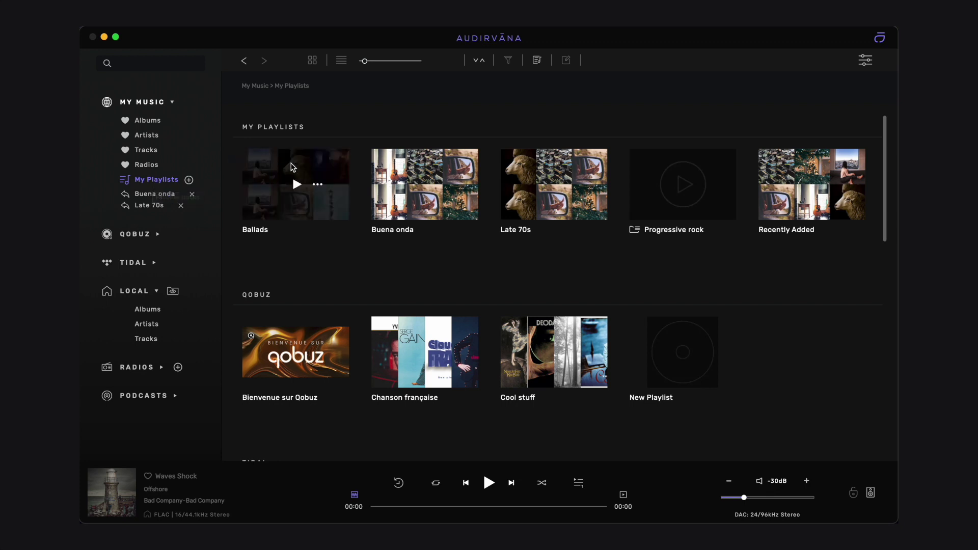
scroll(361, 288, down, 5)
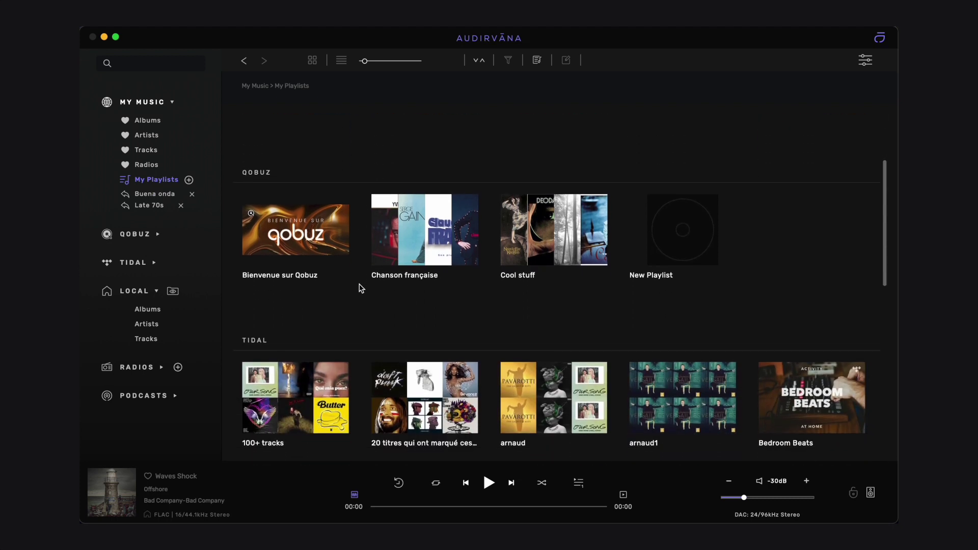
scroll(361, 288, down, 2)
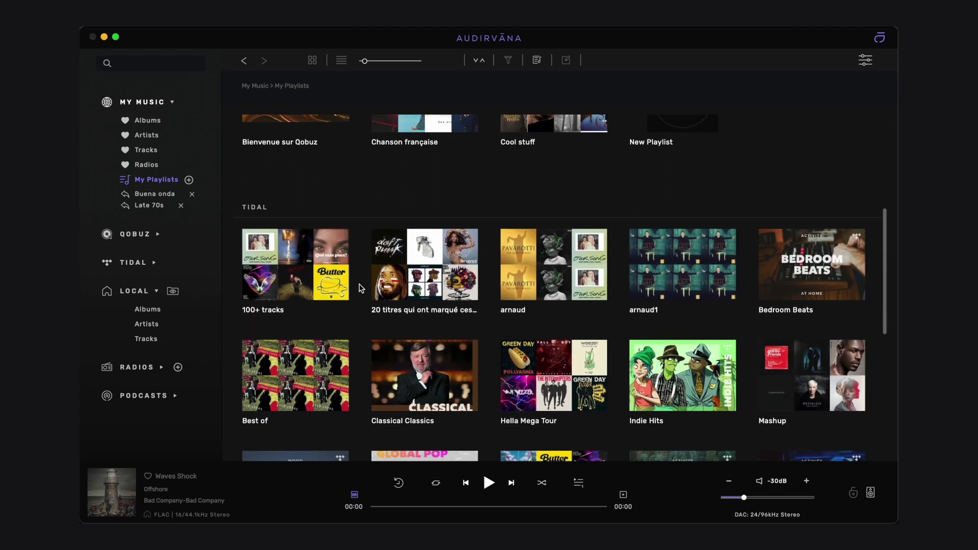
scroll(360, 288, up, 3)
scroll(361, 288, up, 4)
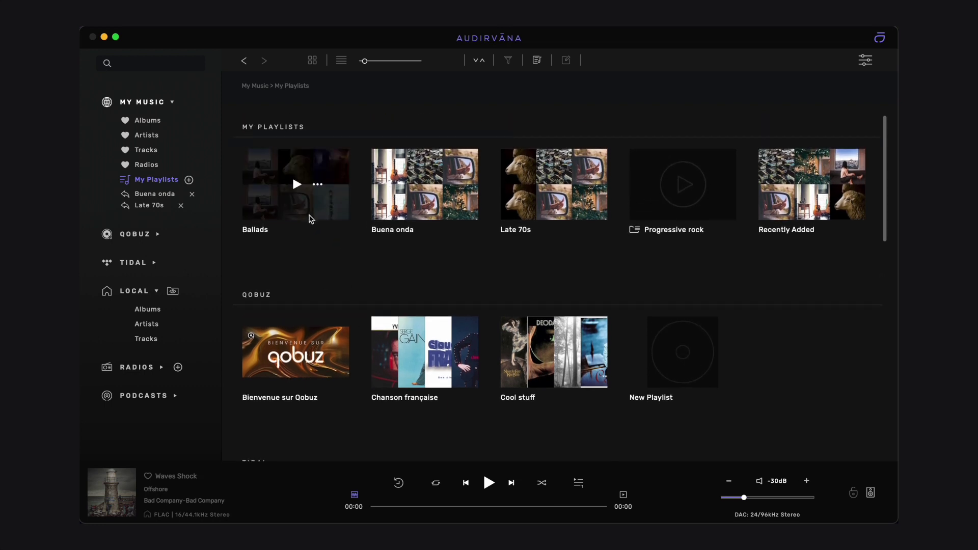
click(309, 218)
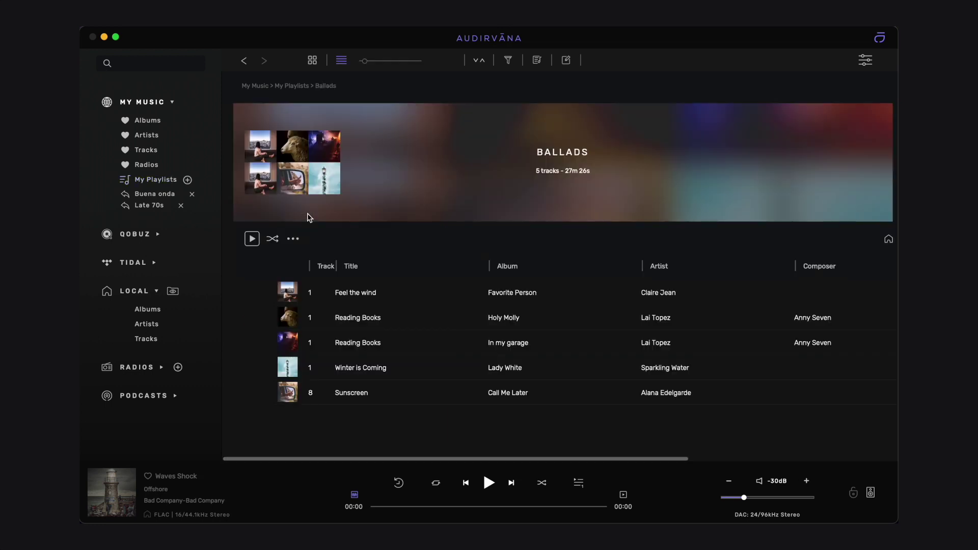
Reorder Ballads to Reading Books (Holy Molly), Winter is Coming, Reading Books (In my garage), Feel the wind, Sunscreen.
mouse_move(384, 300)
mouse_move(383, 300)
mouse_down()
mouse_move(389, 363)
mouse_move(372, 312)
mouse_up()
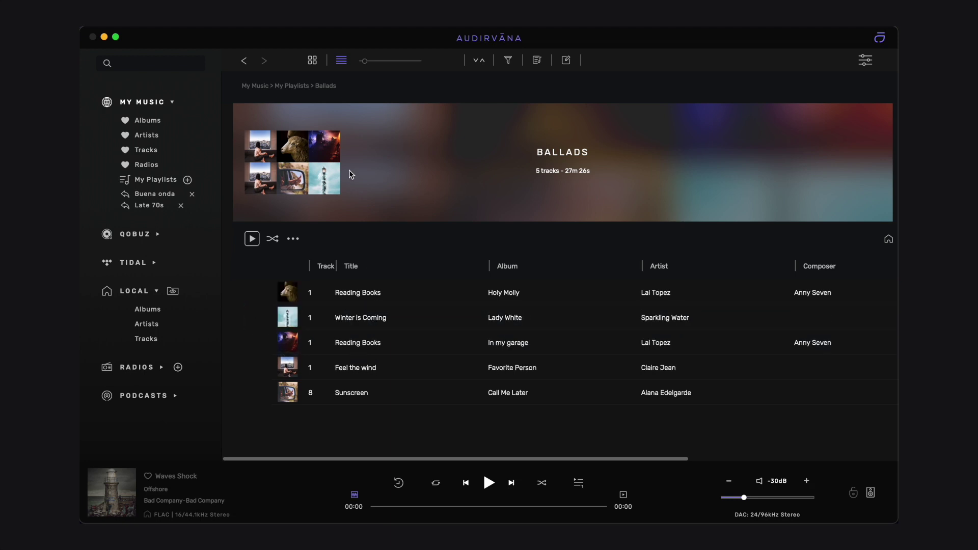
View the Ballads playlist as album covers and return to its track list.
click(312, 61)
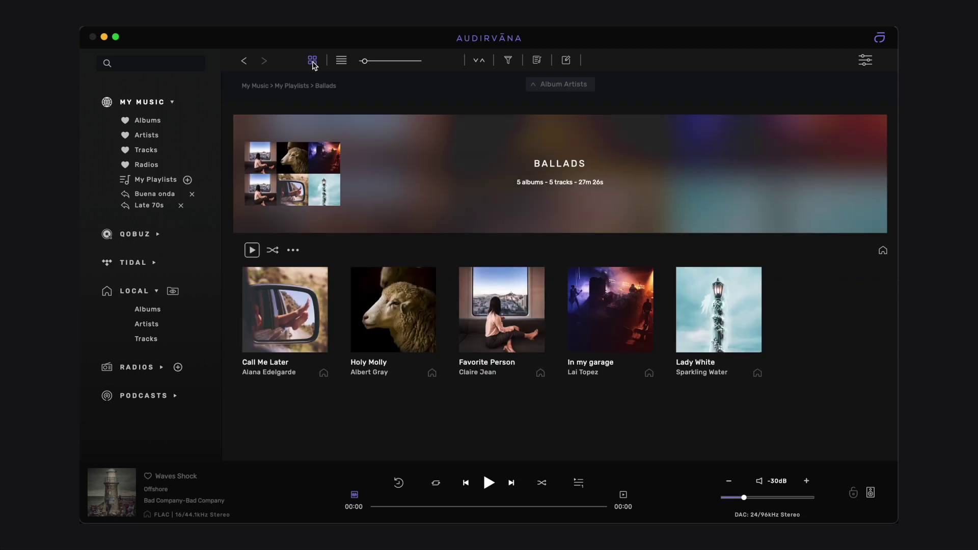
click(342, 62)
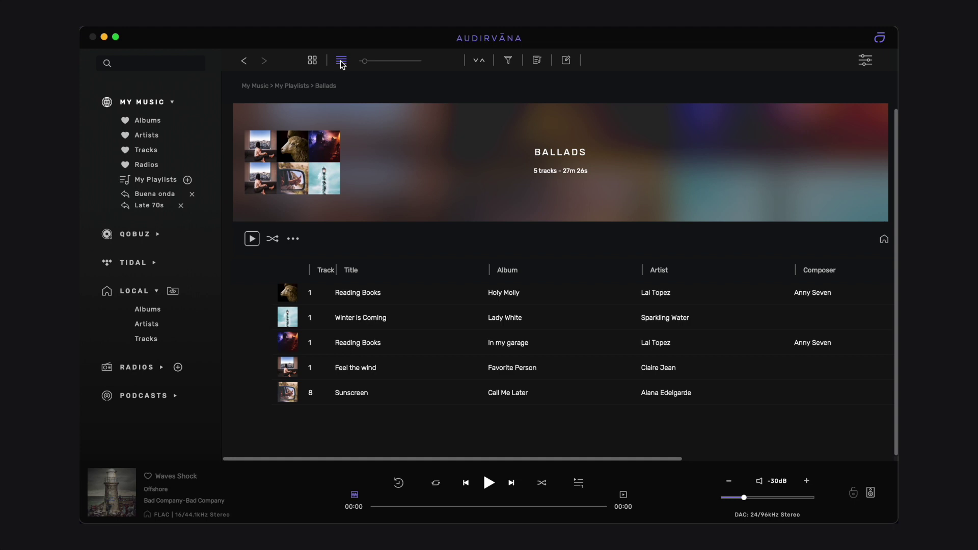
Play the whole Ballads playlist from its first track and check the play queue before returning to the playlist.
click(252, 238)
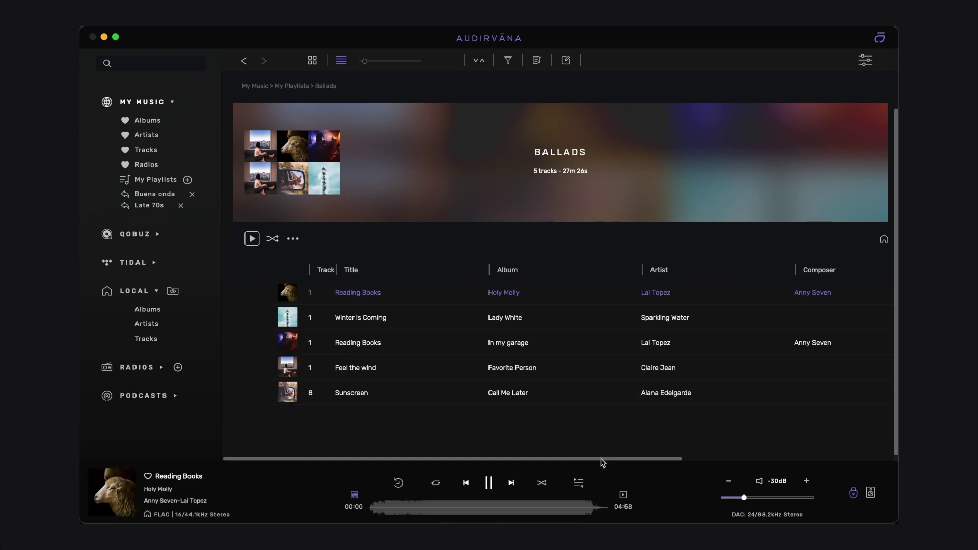
click(579, 485)
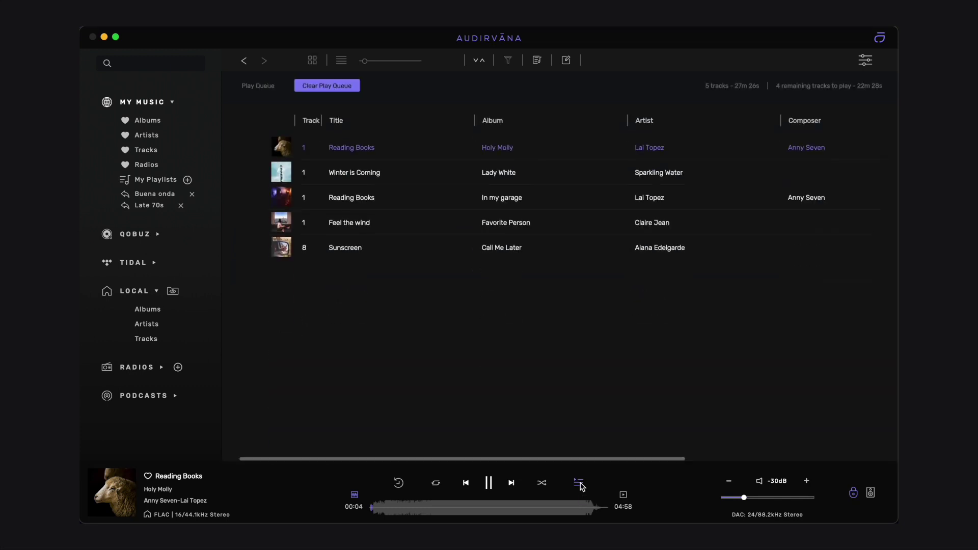
click(579, 486)
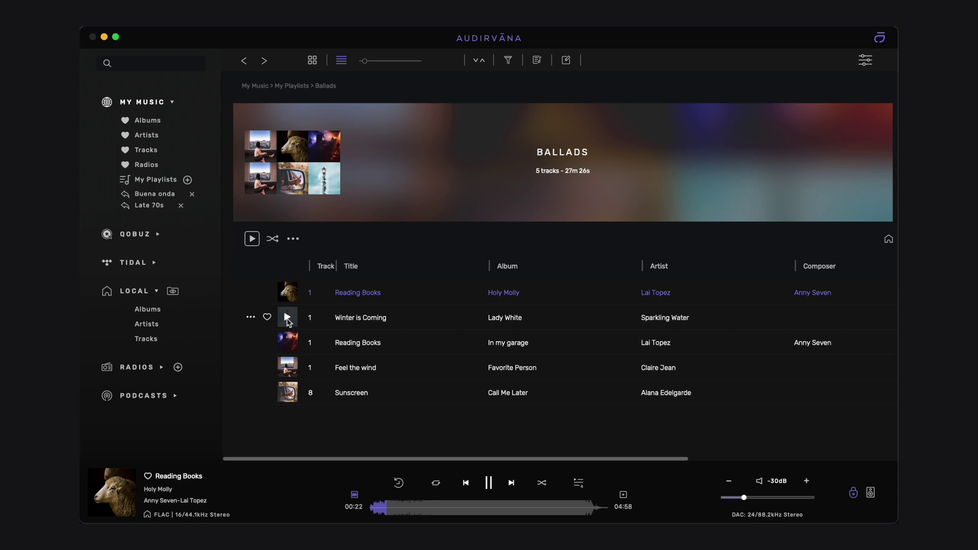
Play Ballads starting from the track Winter is Coming, and restart the playlist in shuffle mode.
click(287, 318)
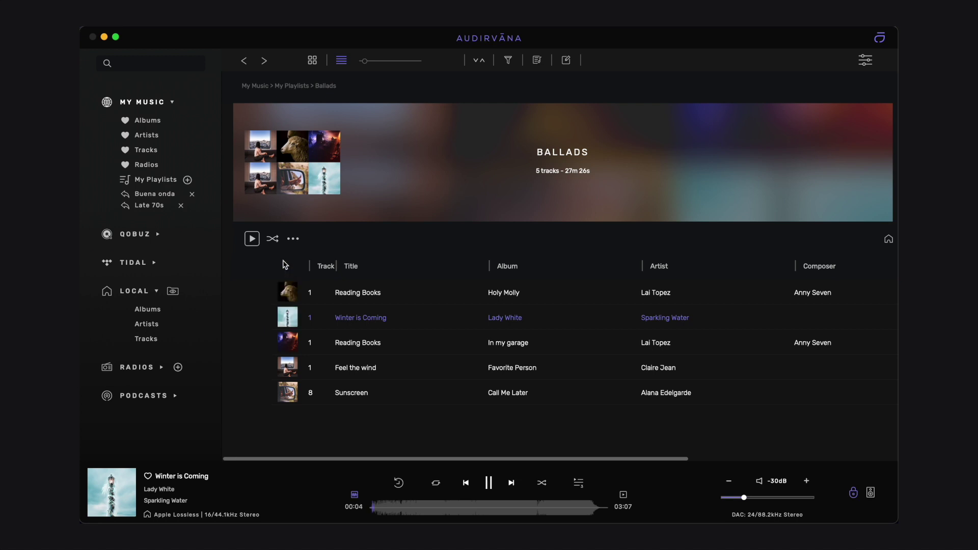
click(272, 240)
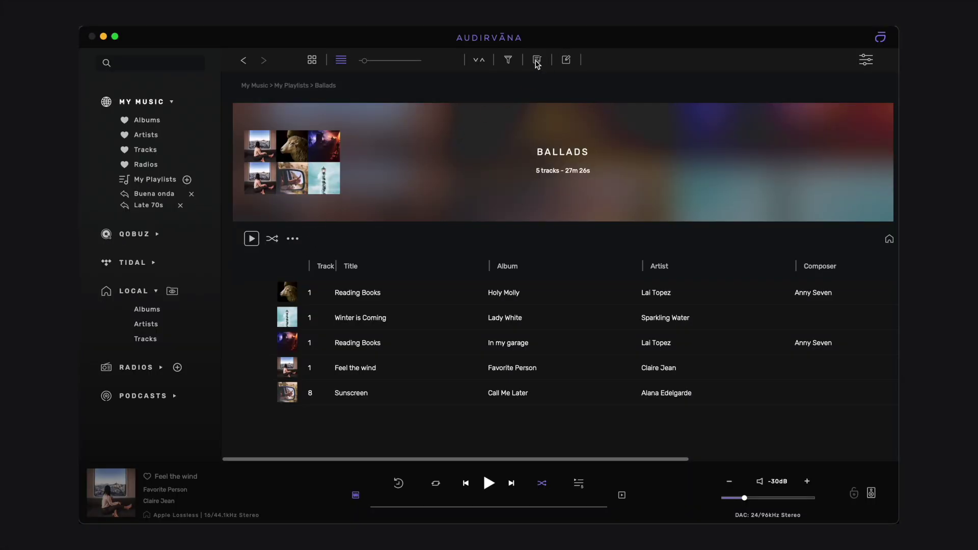
Create a new playlist folder named Late 70s in My Playlists.
click(536, 60)
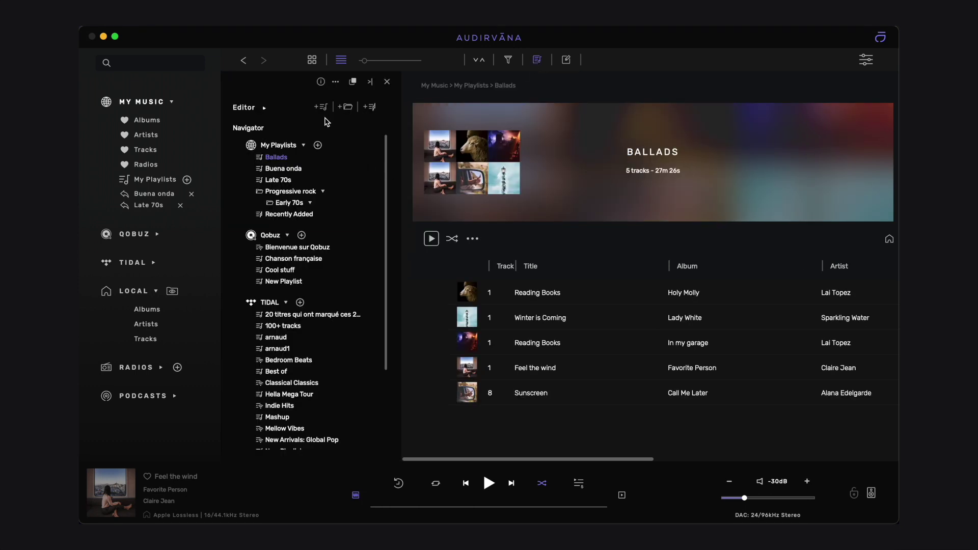
click(345, 107)
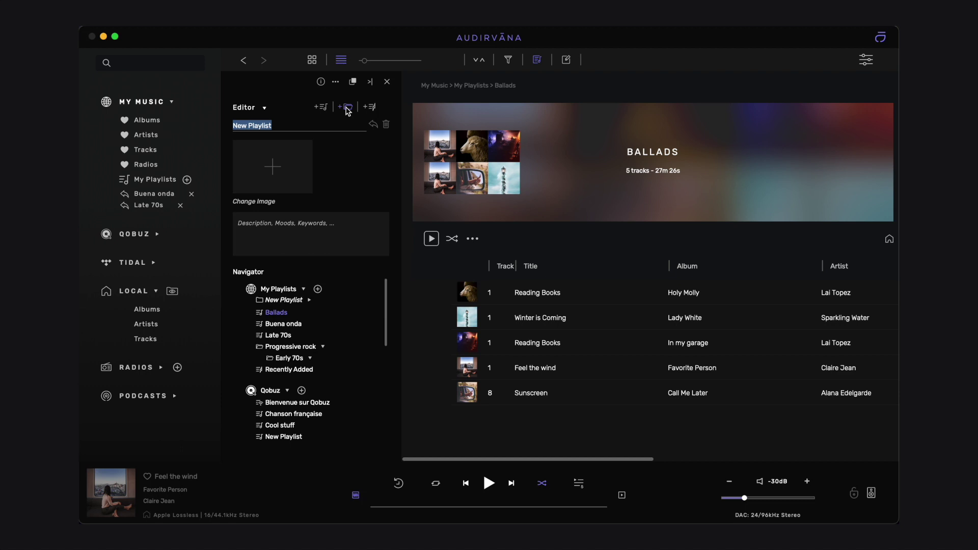
text(Late 70s)
key(Return)
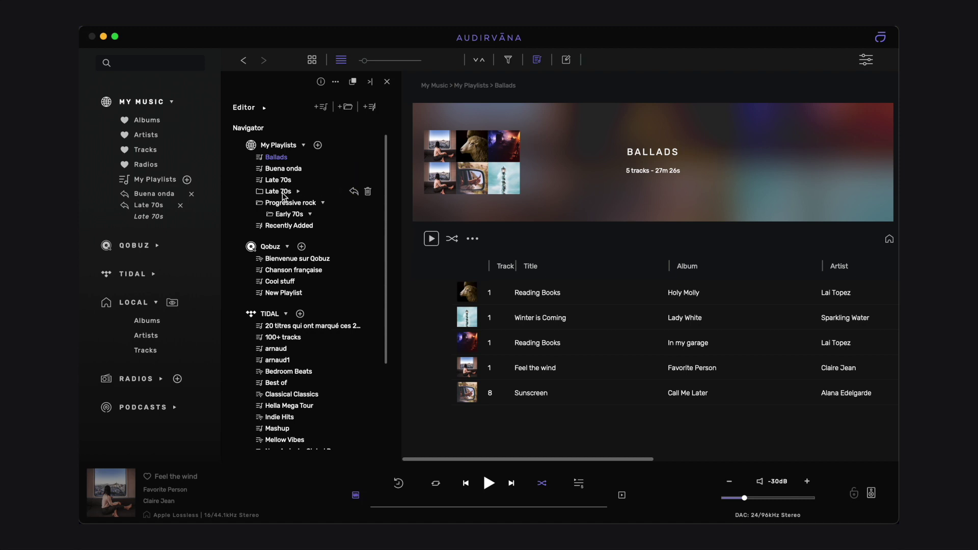
Nest the Late 70s folder inside the Progressive rock folder and move the Late 70s playlist into it.
mouse_move(284, 195)
mouse_down()
mouse_move(290, 218)
mouse_move(287, 208)
mouse_up()
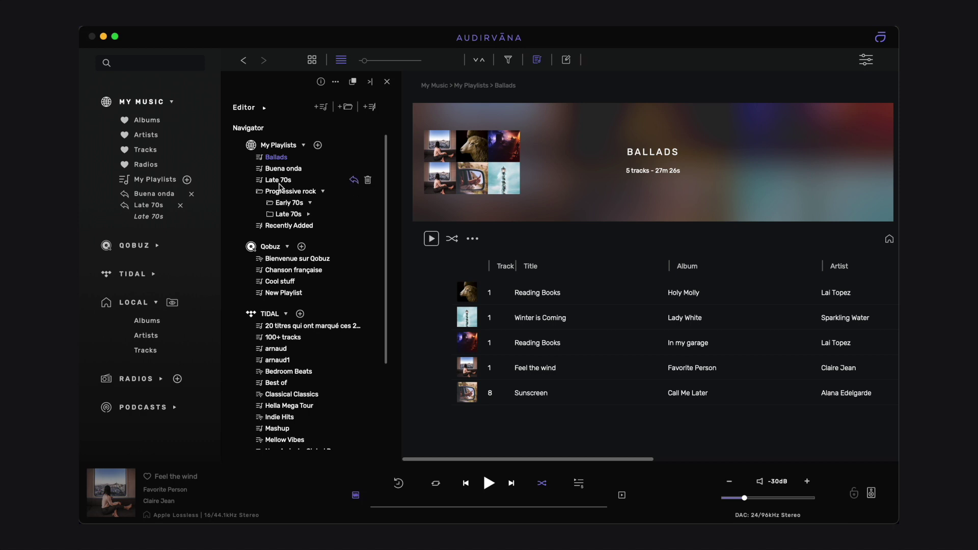
drag(284, 183, 294, 218)
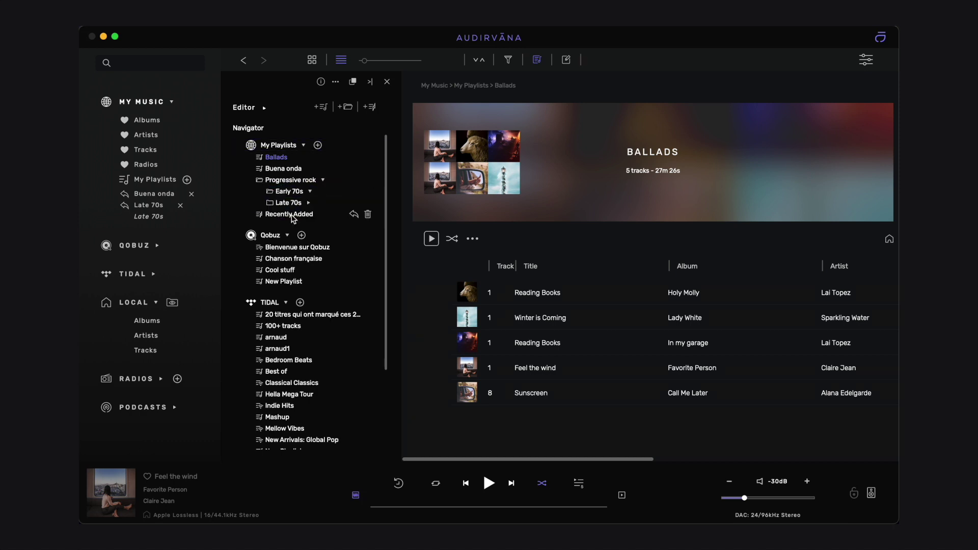
Open the Progressive rock folder from My Playlists and view both its combined track list and its subfolders.
click(166, 180)
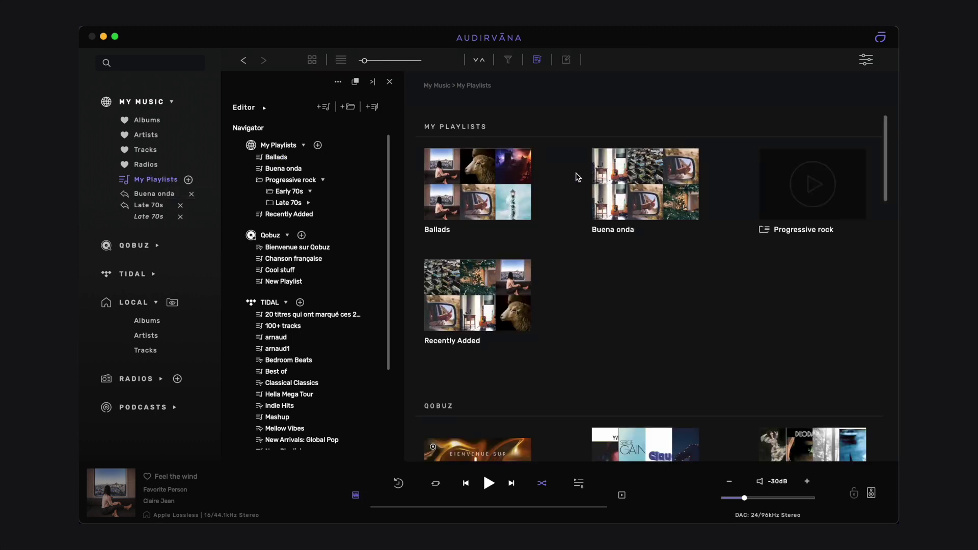
click(770, 234)
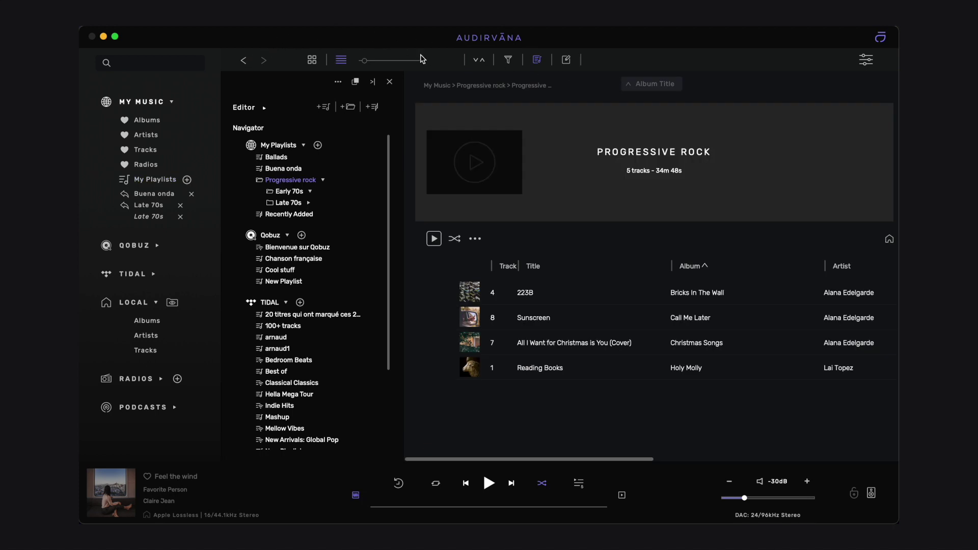
click(481, 86)
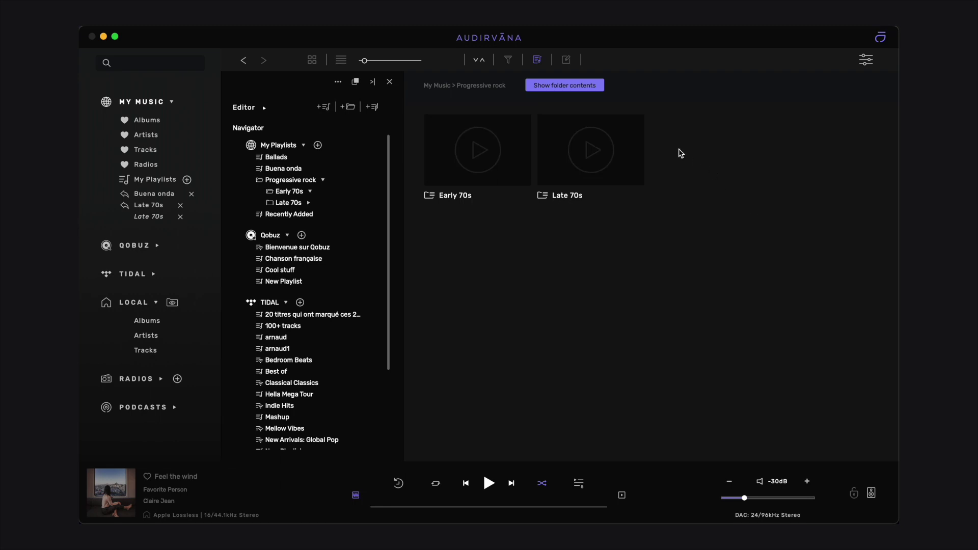
click(590, 86)
Export the Buena onda playlist and import the playlist file Buena onda.m3u from the Downloads folder.
right_click(303, 173)
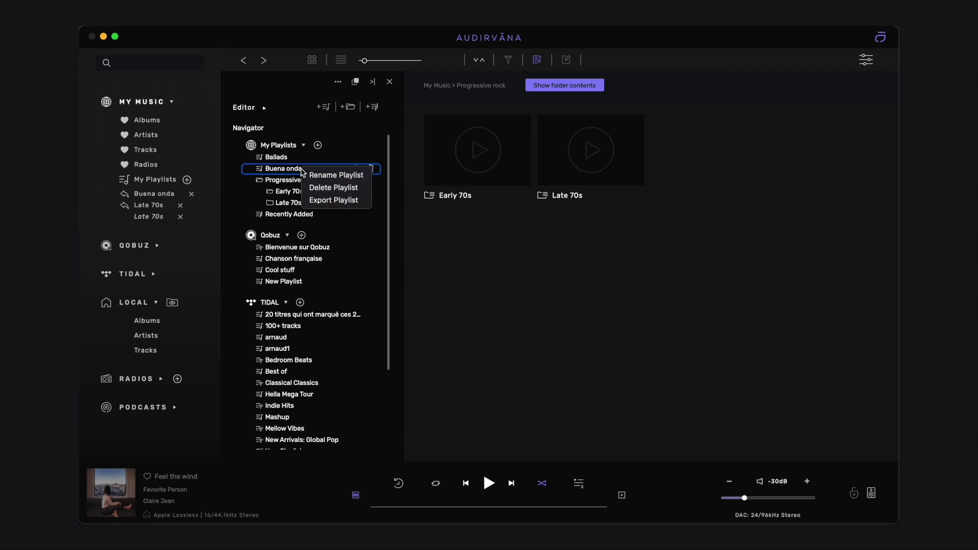
click(320, 201)
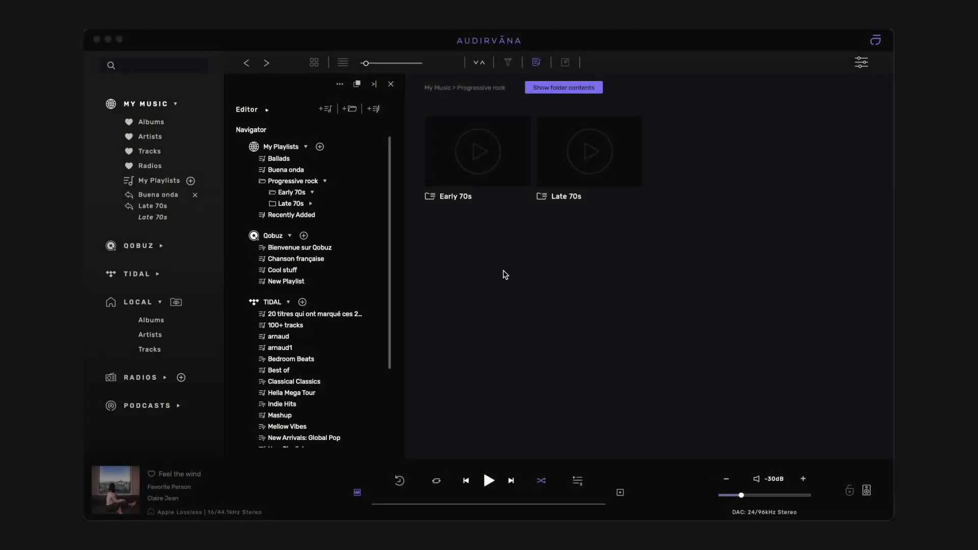
click(340, 85)
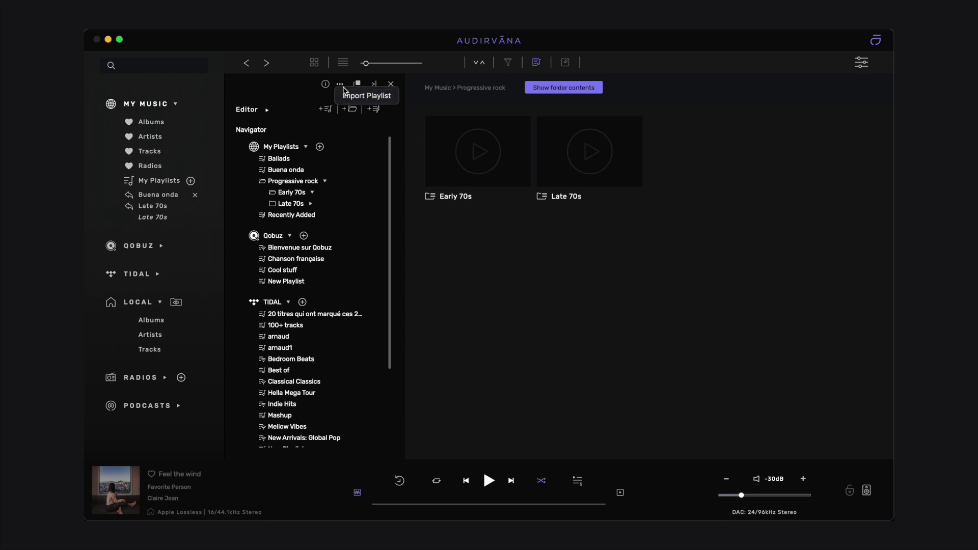
click(366, 95)
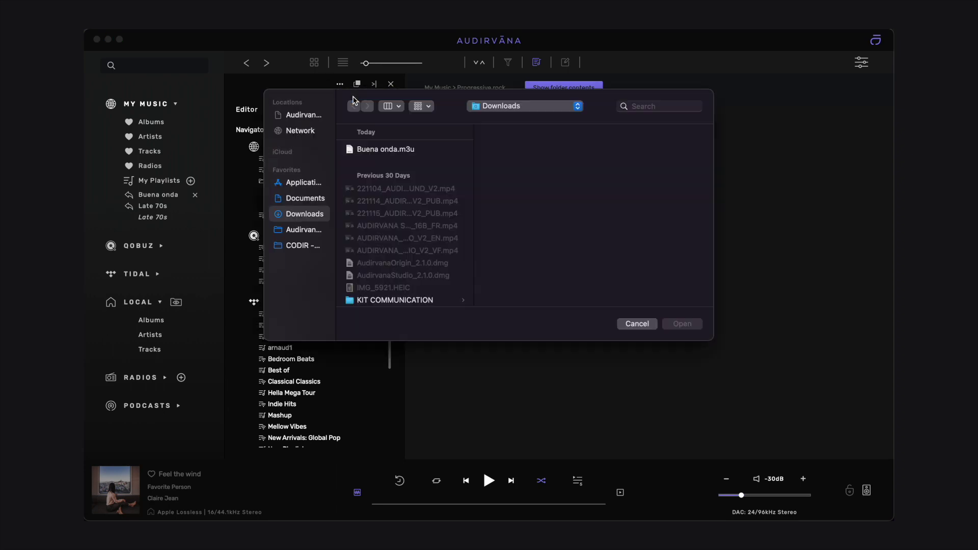
click(390, 150)
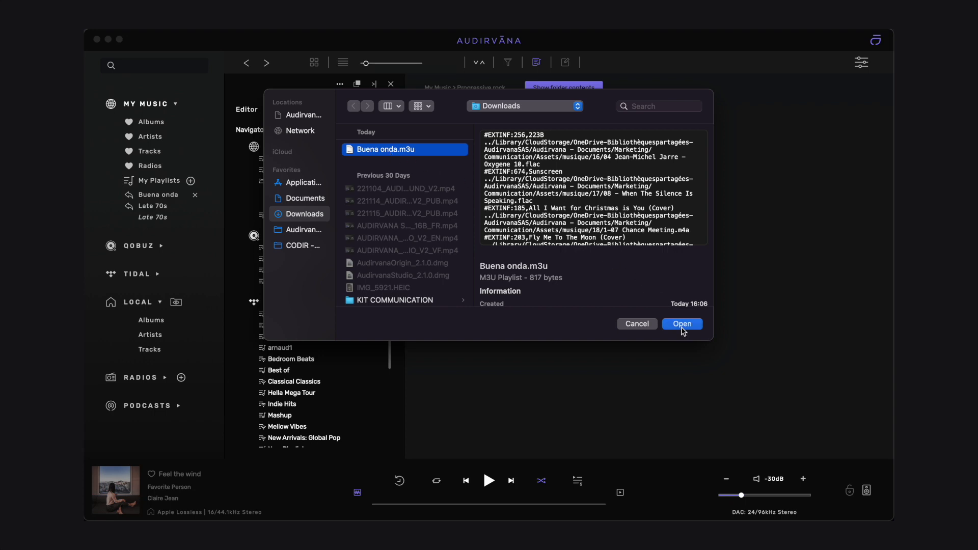
click(682, 328)
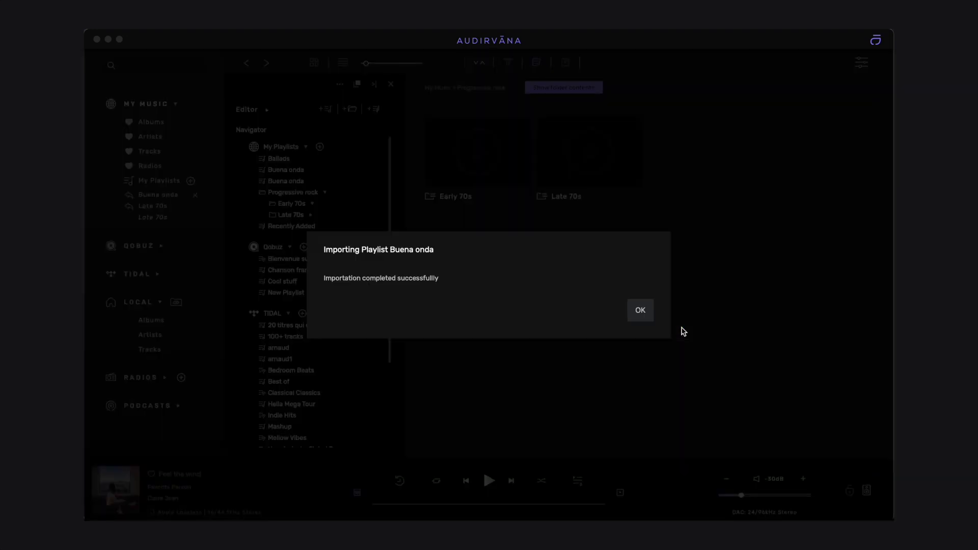
click(640, 310)
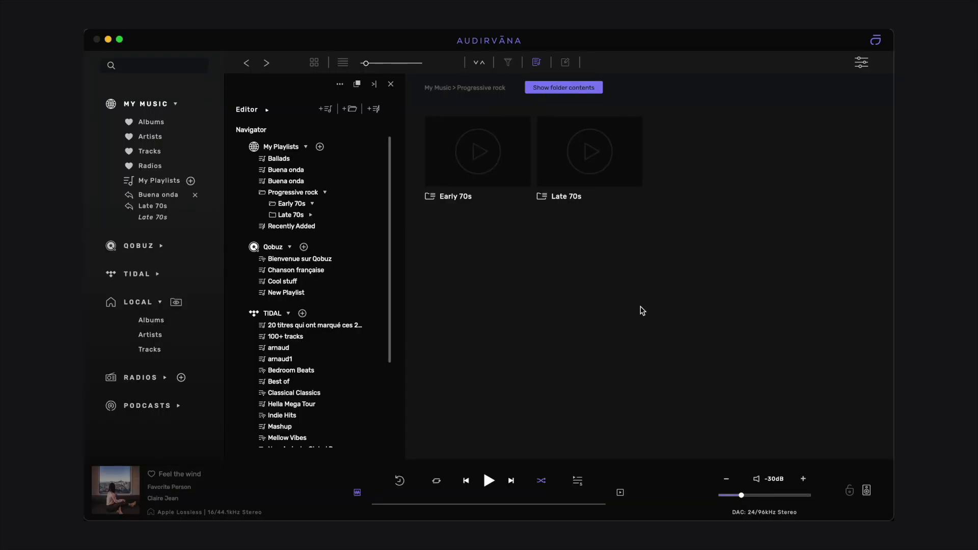
Show the albums of the local library and close the playlist editor.
click(159, 320)
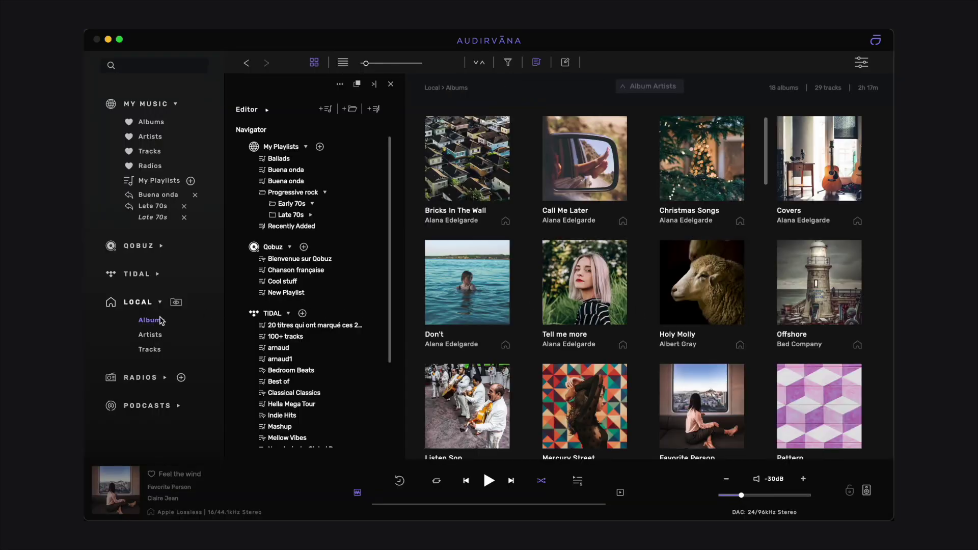
click(390, 84)
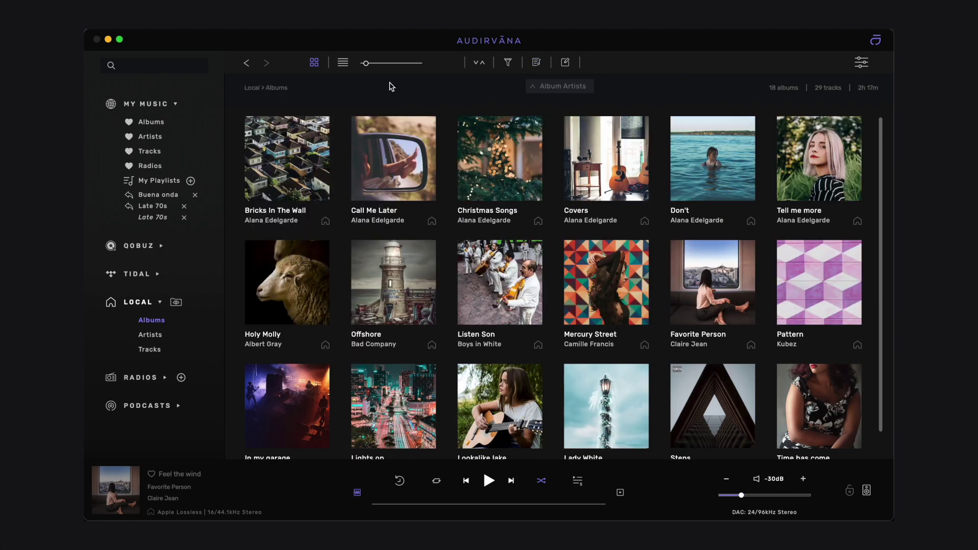